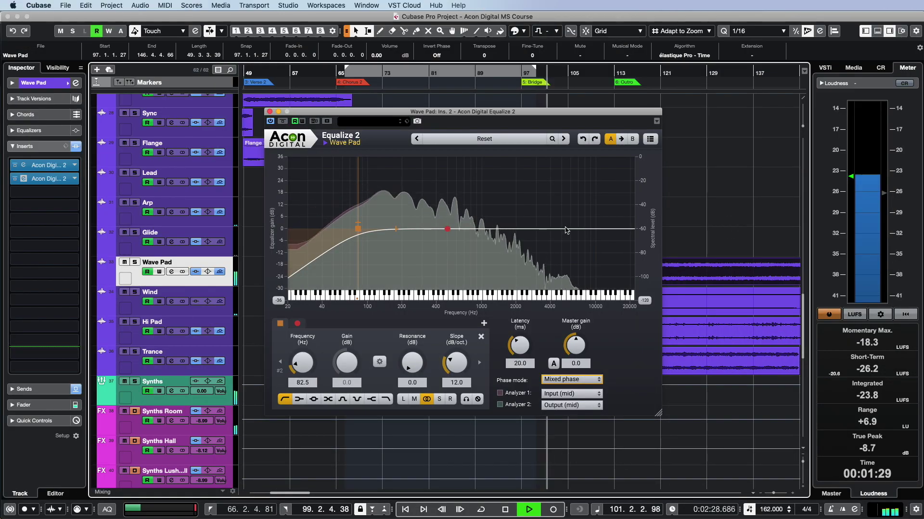
Step: Add a high shelf of about 5.6 dB near 3.9 kHz to the Wave Pad EQ and assign it to the Side channel
double_click(566, 231)
drag(565, 229, 554, 223)
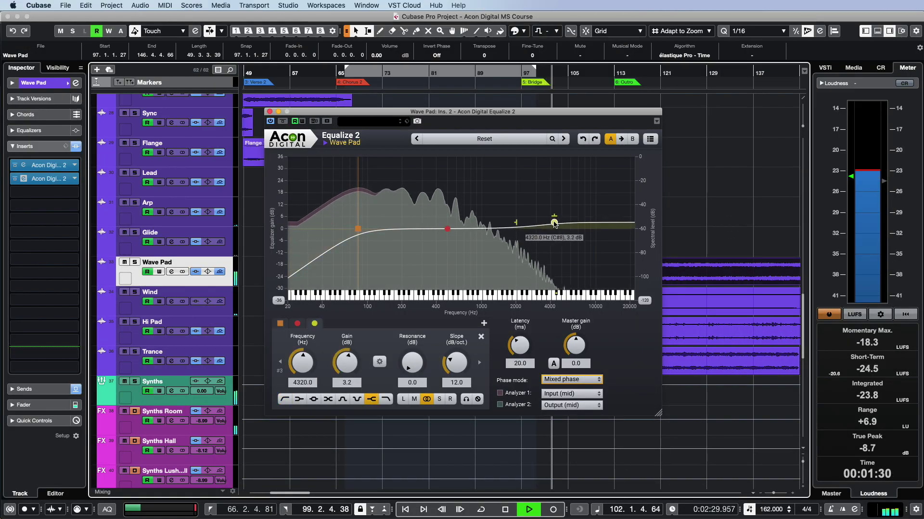
click(439, 399)
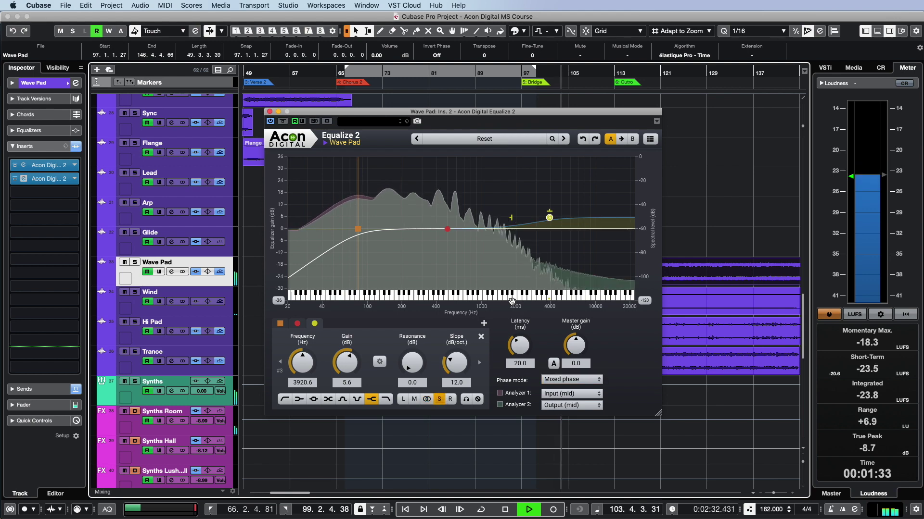
Step: Add a second high shelf of about 10.2 dB near 3.3 kHz and assign it to the Mid channel
double_click(552, 230)
drag(552, 230, 540, 214)
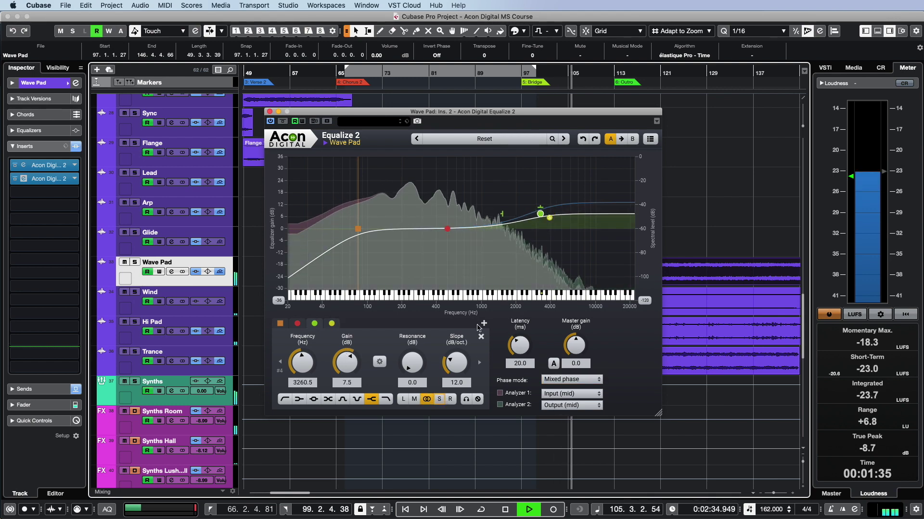
click(415, 400)
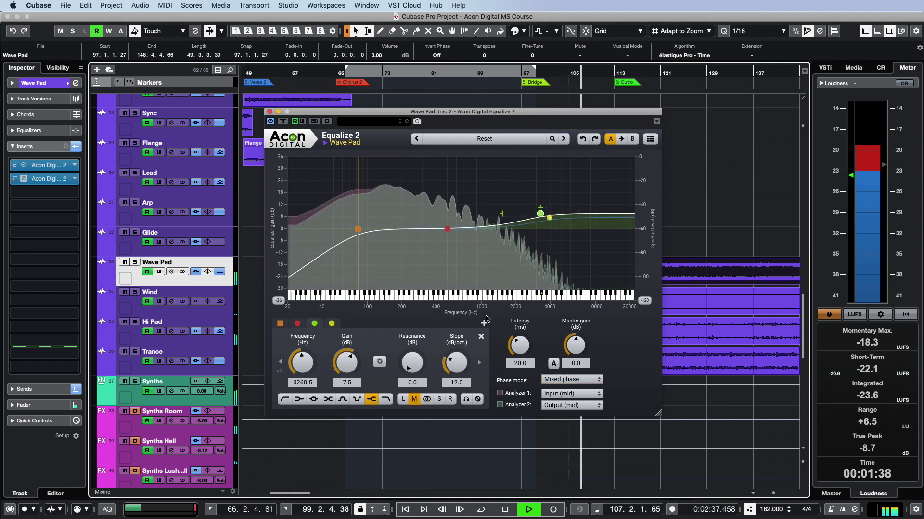
Step: Add a high cut at about 10.8 kHz and a tilt band of about -0.6 dB near 924 Hz
double_click(621, 209)
drag(621, 229, 599, 229)
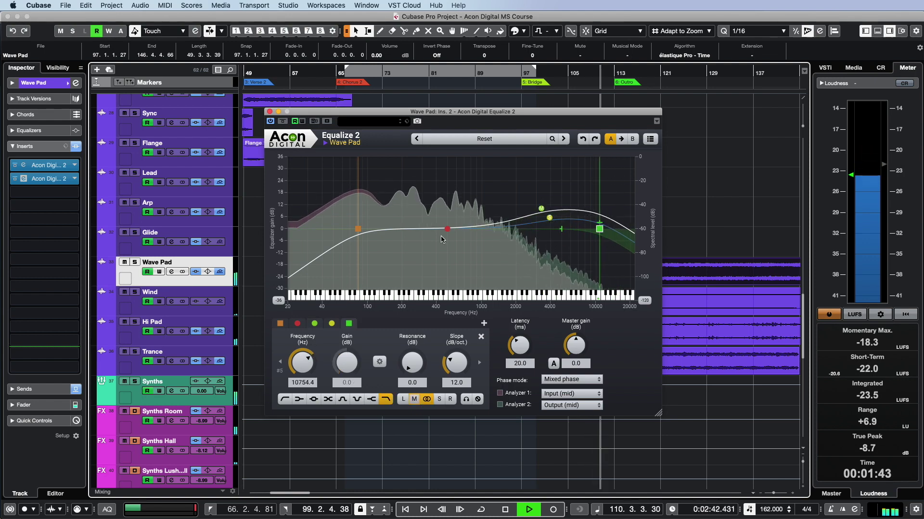
double_click(476, 229)
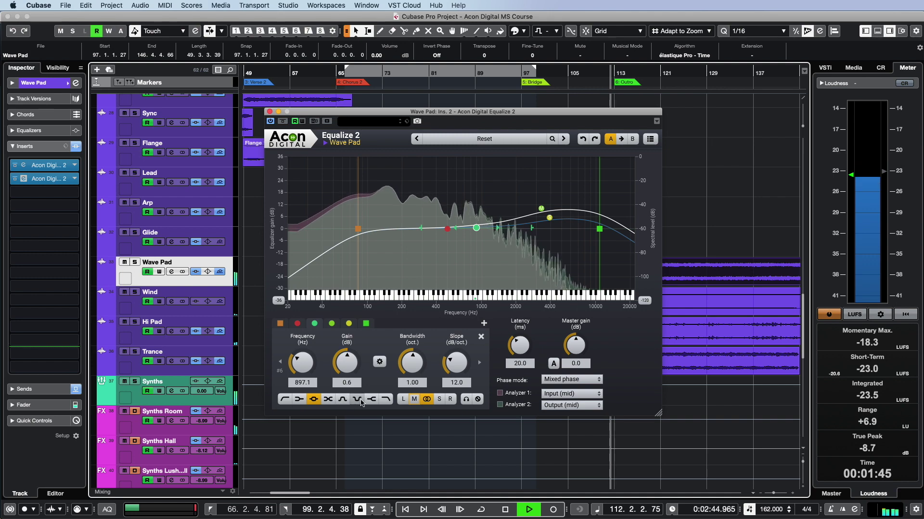
click(328, 399)
drag(476, 228, 478, 230)
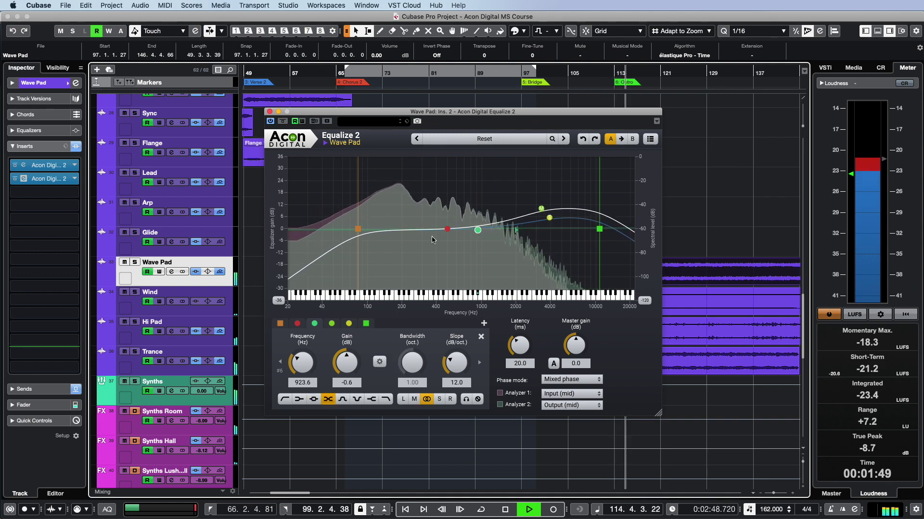
Step: Add a left-channel notch band, narrow its bandwidth to about 0.16 octave and place it at about 1429 Hz
double_click(510, 223)
click(404, 399)
click(356, 399)
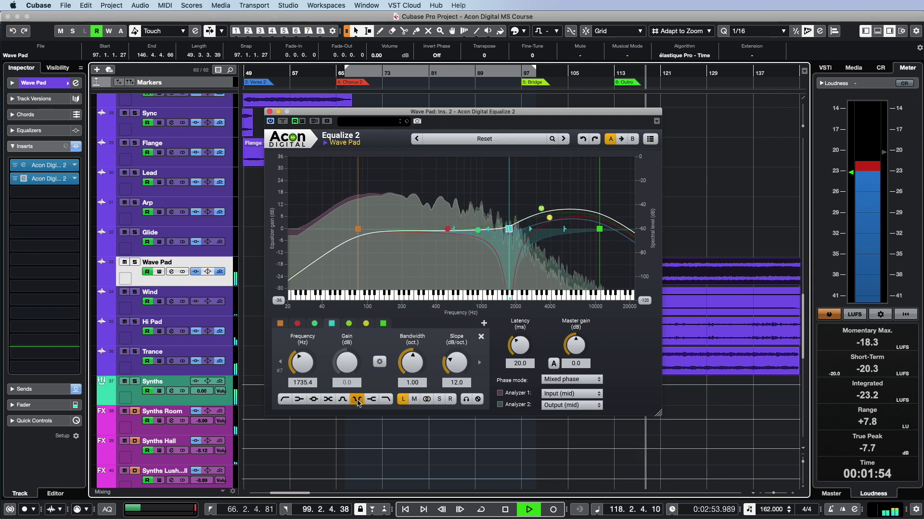
scroll(518, 229, down, 4)
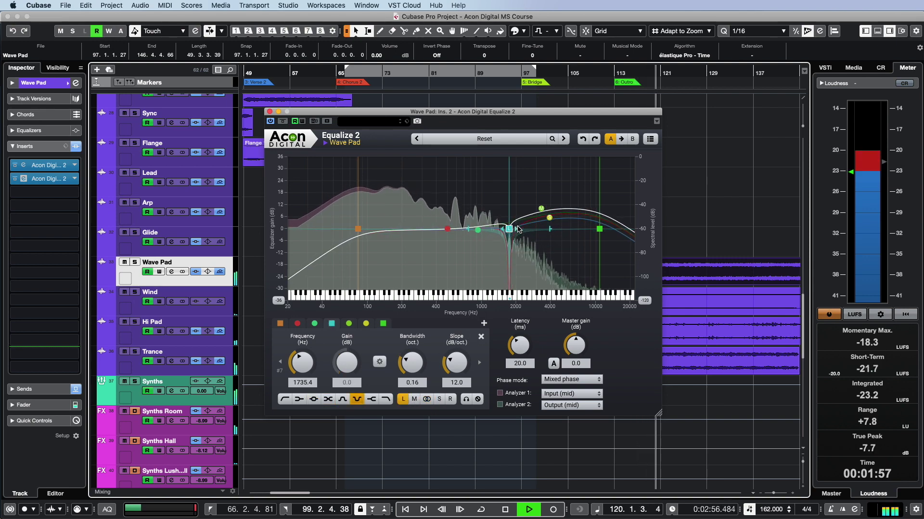
drag(513, 231, 499, 230)
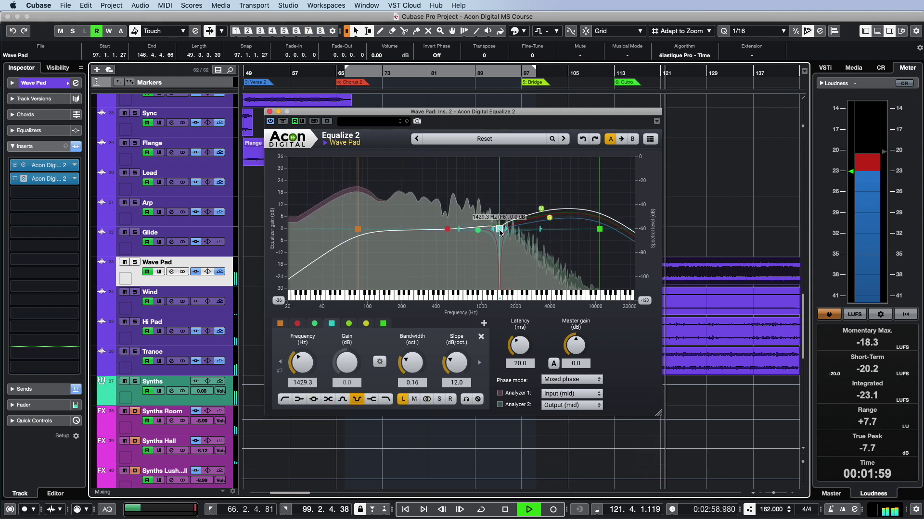
Step: Add a slightly boosted band between 100 and 200 Hz and assign it to the right channel
double_click(392, 226)
drag(392, 226, 395, 222)
click(450, 400)
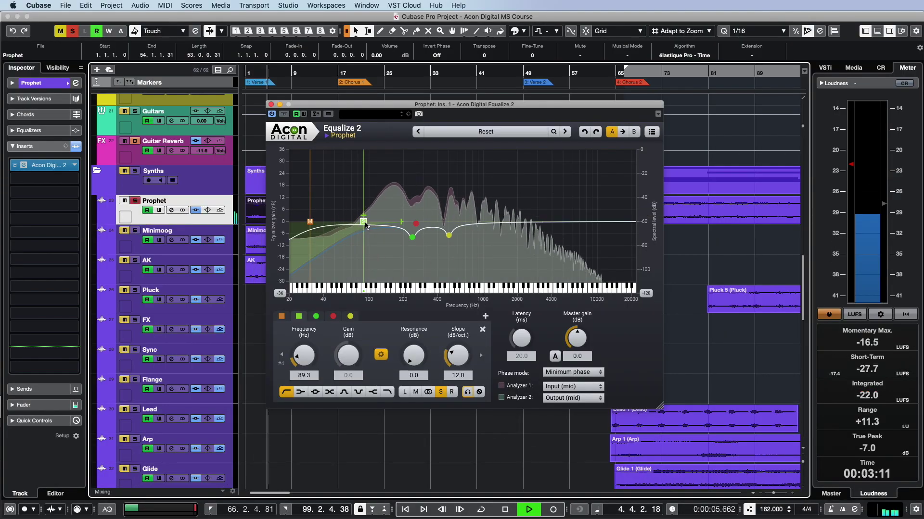
Step: Audition the 89.3 Hz Side low cut in the Prophet EQ with solo on and off, and select the 30.4 Hz Mid low cut
click(311, 223)
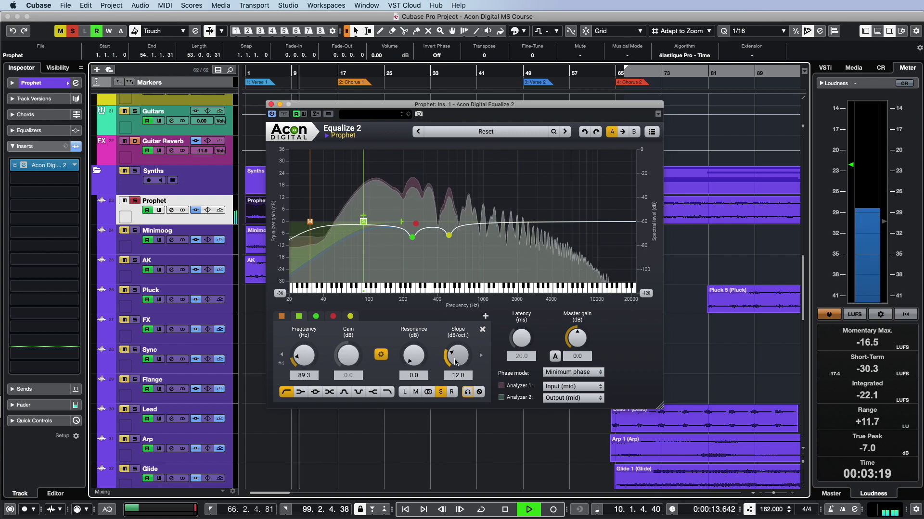
click(468, 392)
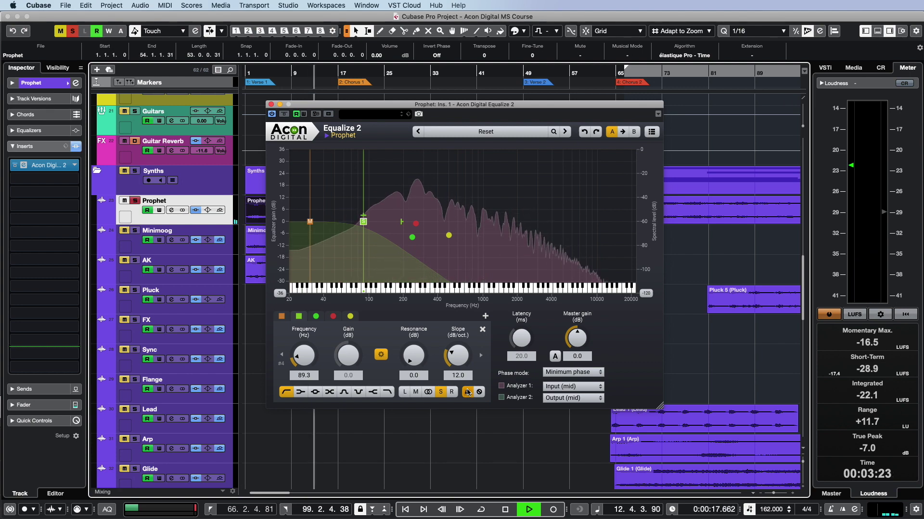
click(467, 392)
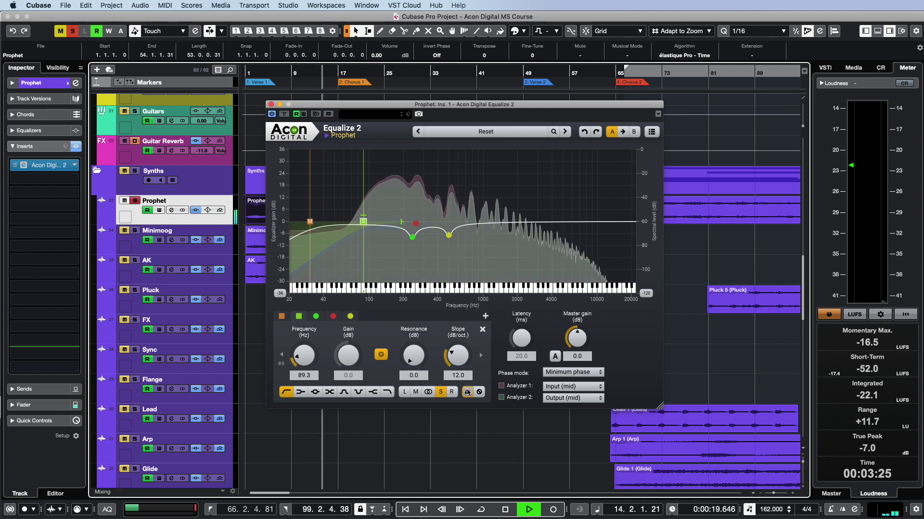
click(309, 222)
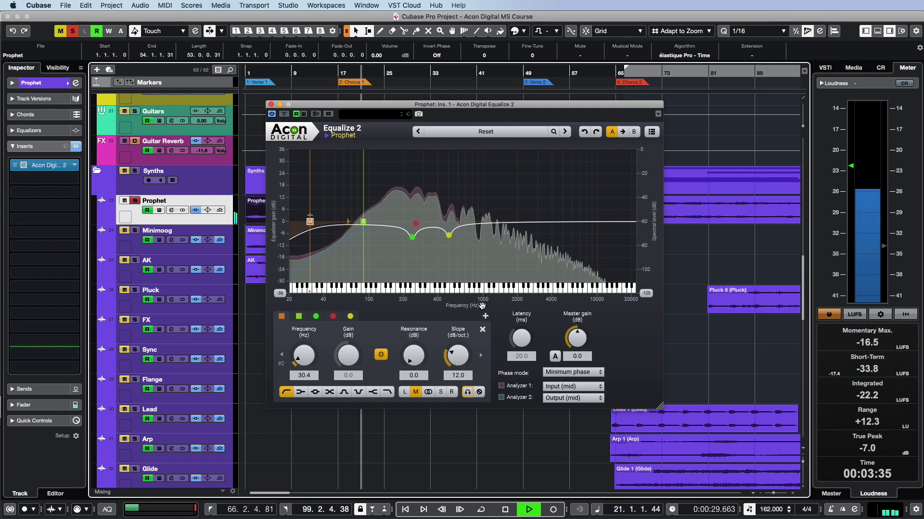
Step: Compare the Prophet track with the EQ bypassed and active, and audition its two narrow cuts in the low mids
click(287, 115)
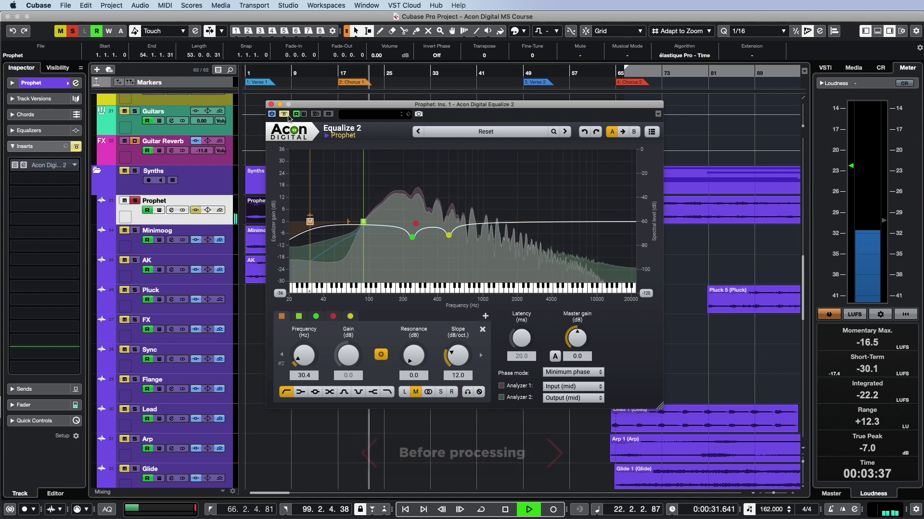
click(286, 116)
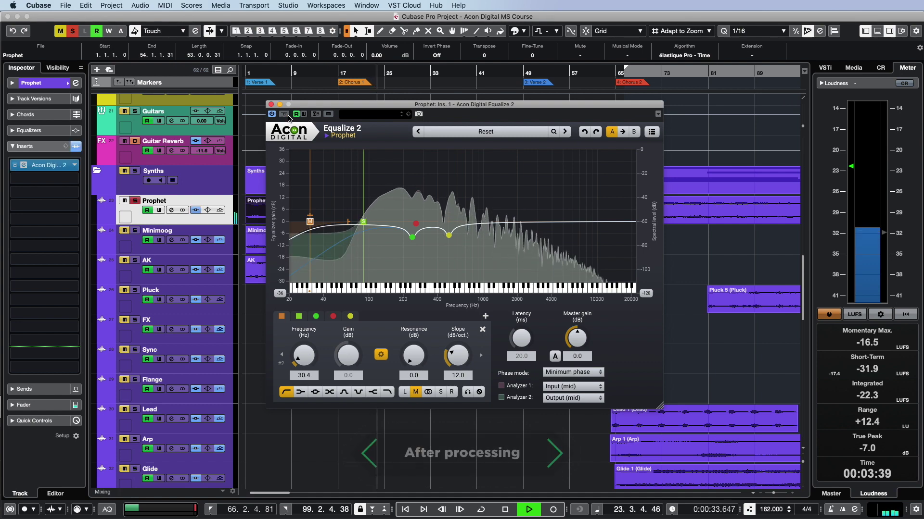
click(413, 241)
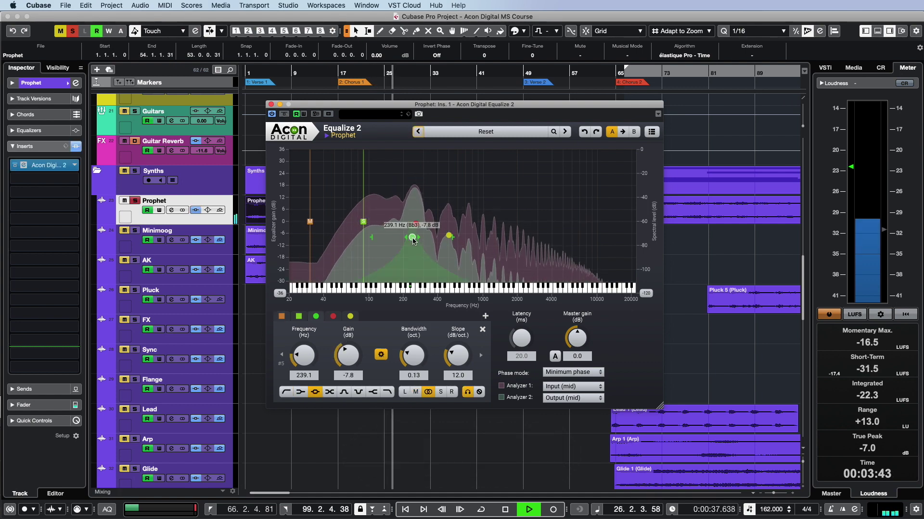
click(449, 239)
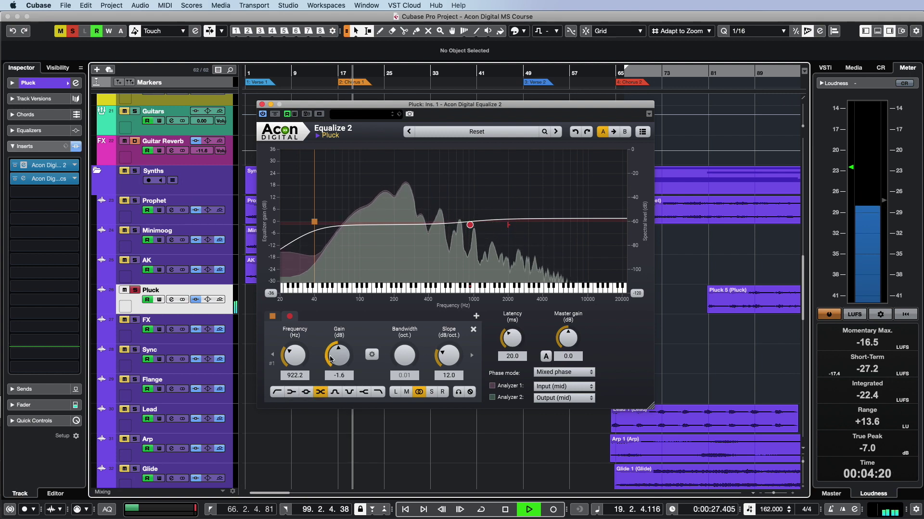
Step: Adjust the gain of the tilt band near 922 Hz in the Pluck track's EQ
mouse_move(331, 356)
mouse_down()
mouse_move(330, 341)
mouse_move(329, 373)
mouse_move(336, 359)
mouse_up()
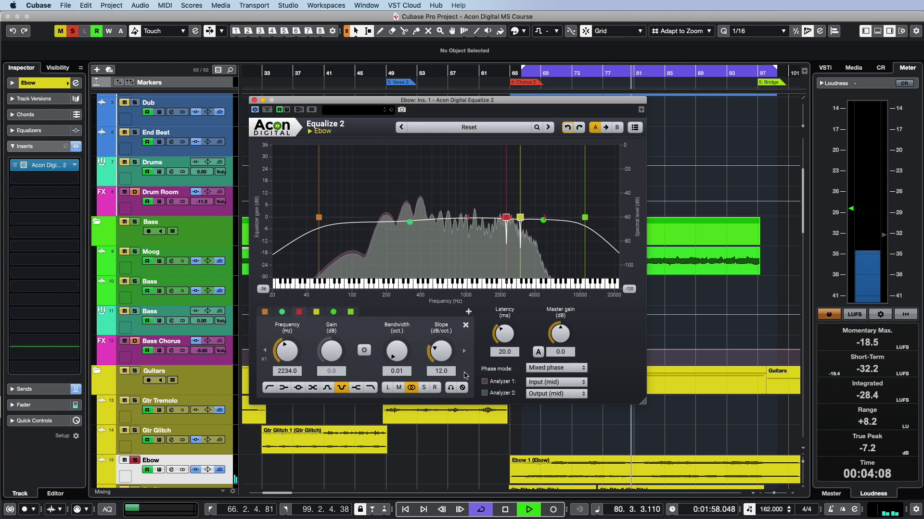
Step: Compare the Ebow track with the two narrow notches at about 2.2 kHz and 3 kHz bypassed and active
click(462, 387)
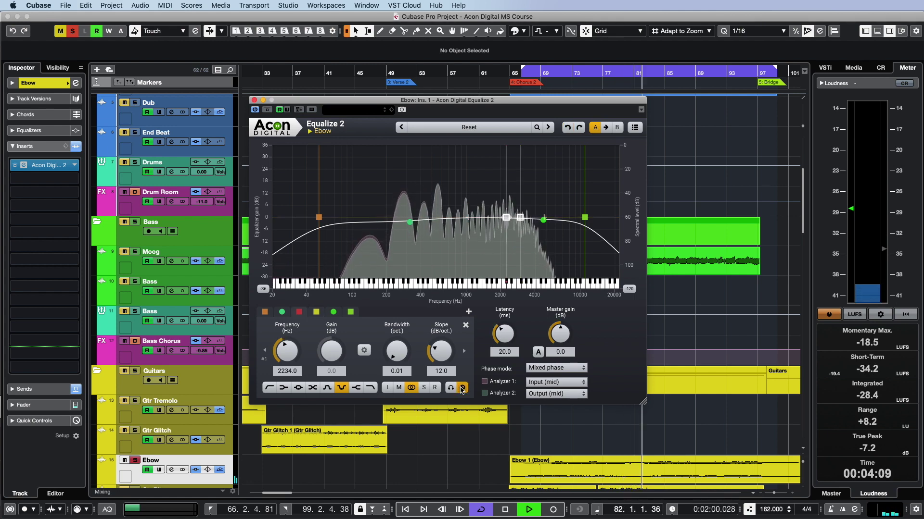
click(462, 388)
click(461, 387)
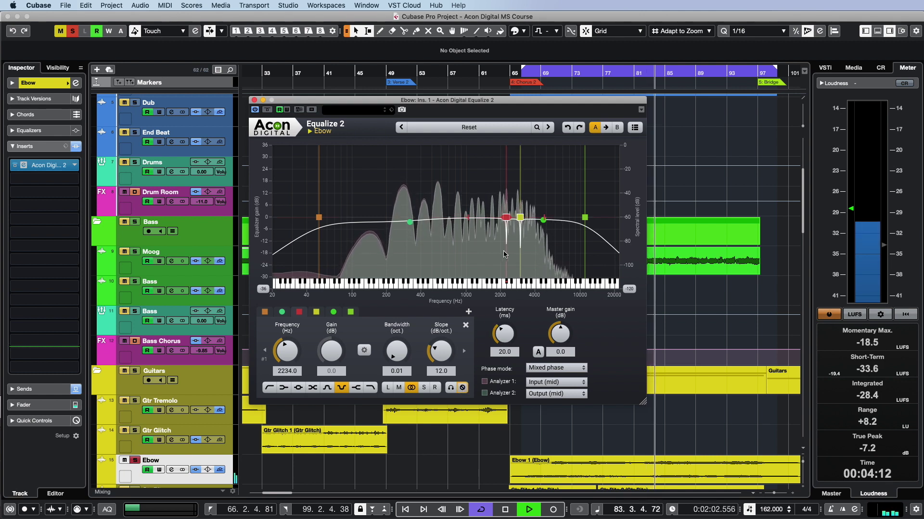
double_click(507, 221)
double_click(520, 221)
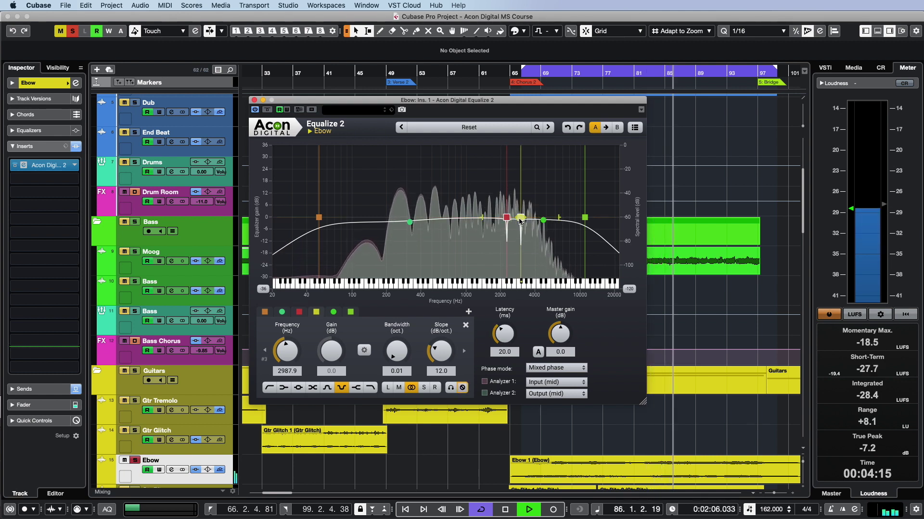
double_click(520, 219)
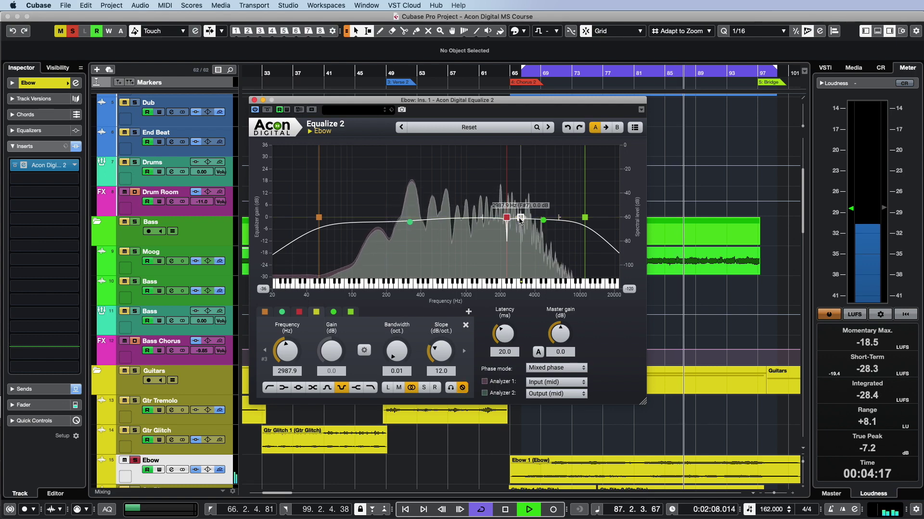
double_click(520, 219)
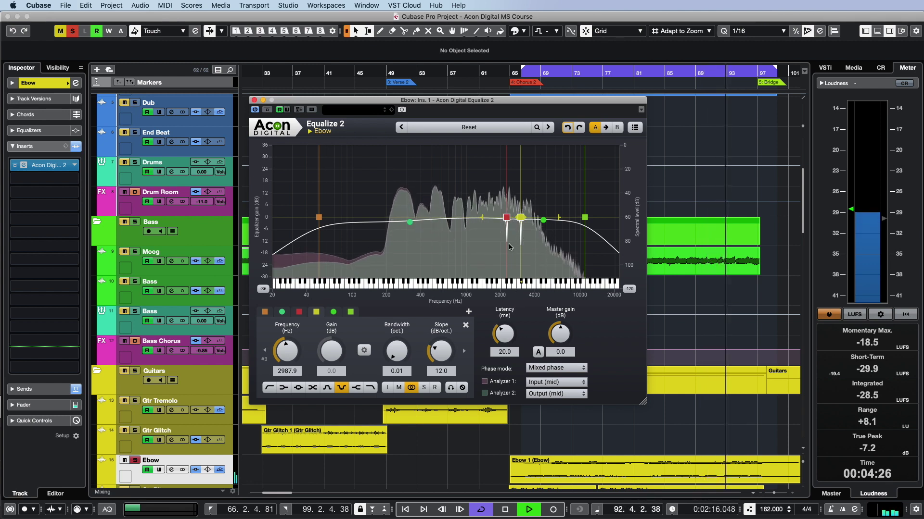
Step: Snap the Ebow EQ's red notch to the note at 2217.5 Hz and its yellow notch to the note at 2960.0 Hz
click(507, 217)
drag(508, 219, 508, 220)
drag(505, 290, 508, 288)
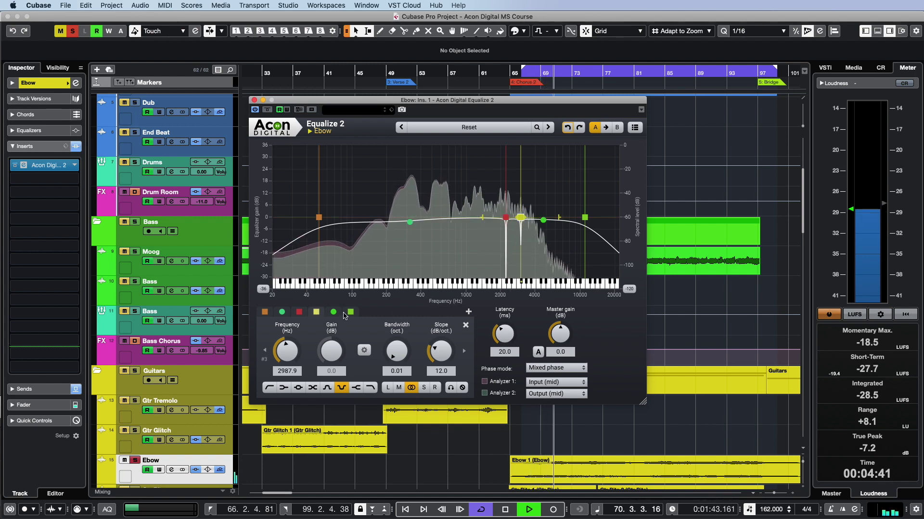
drag(518, 288, 514, 288)
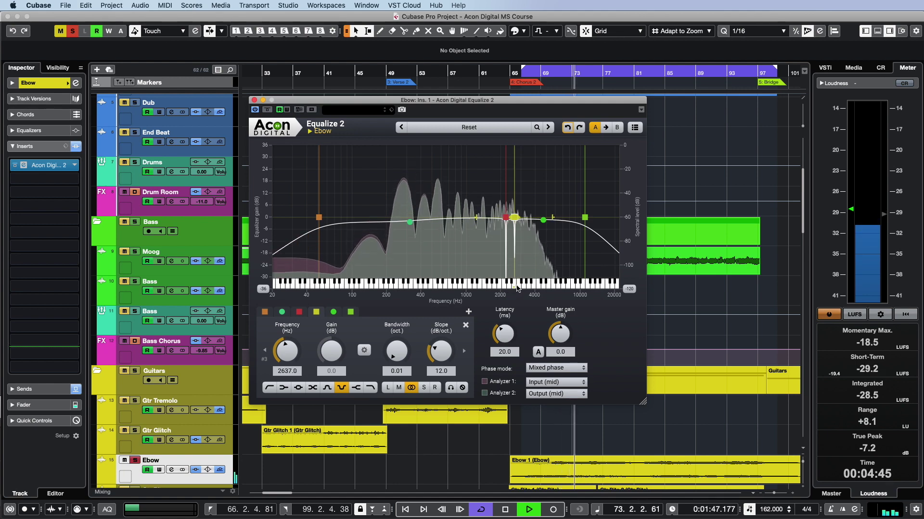
drag(522, 285, 521, 284)
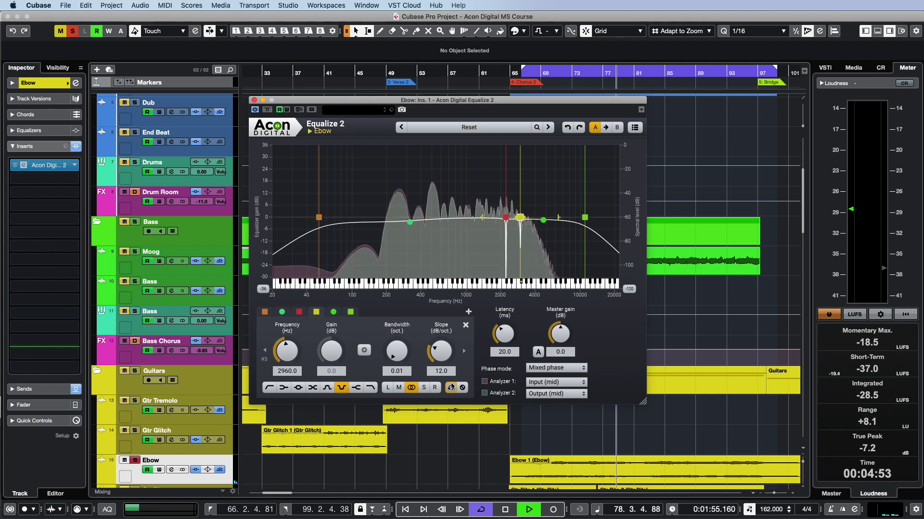
Step: Audition the red notch in solo and try it on the notes at 2093.0 Hz and 2217.5 Hz
click(299, 312)
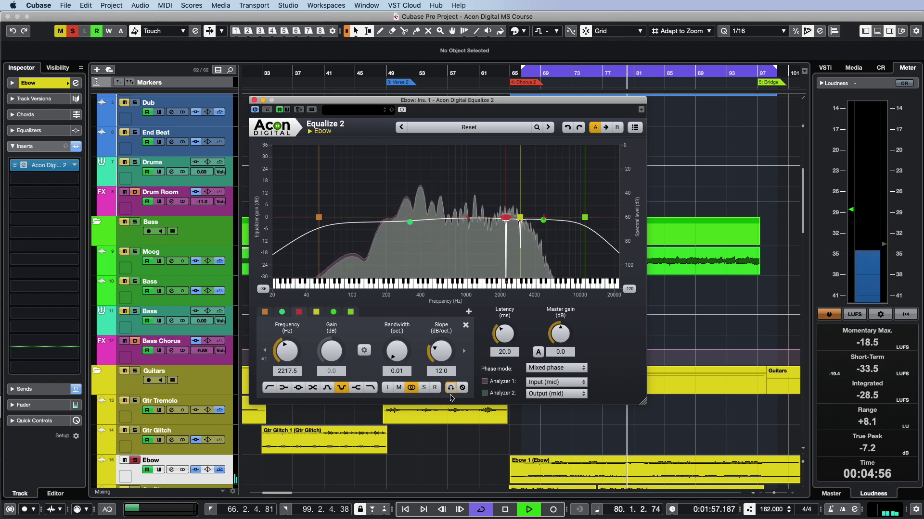
click(504, 288)
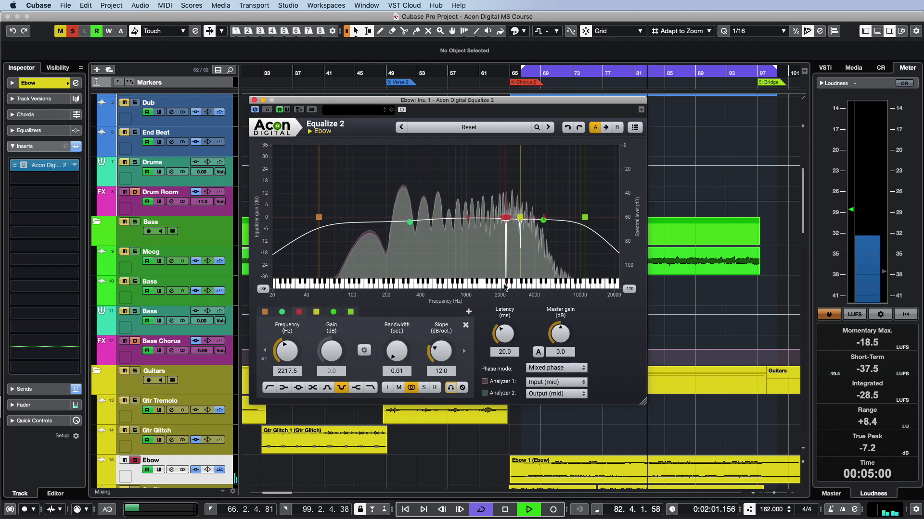
click(451, 388)
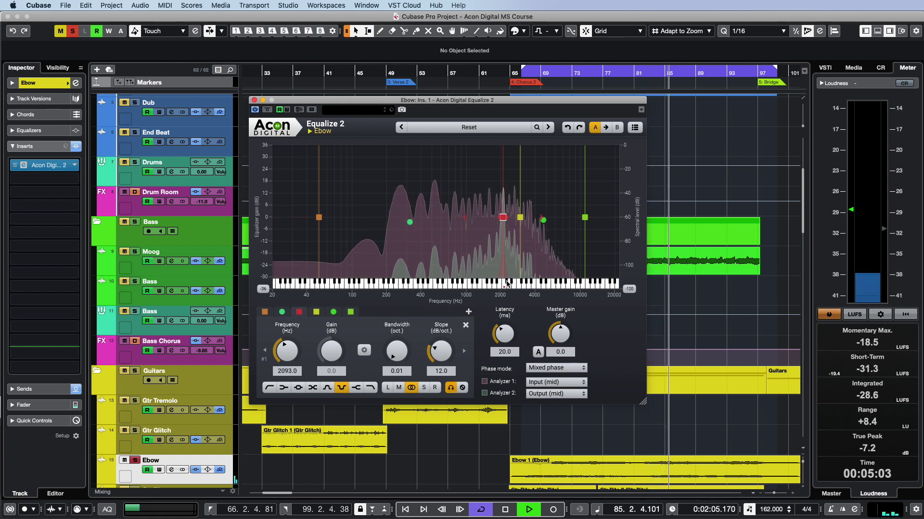
drag(503, 289, 506, 282)
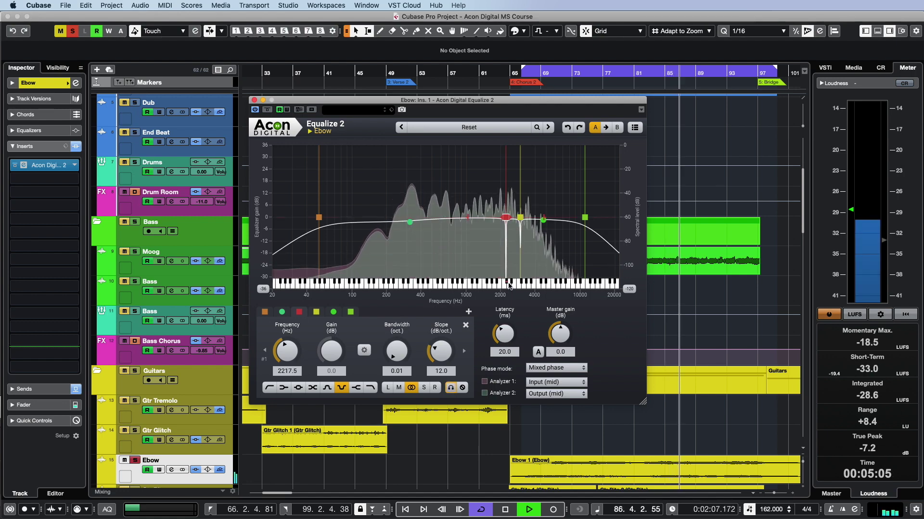
Step: Fine-tune the red notch to 2234.0 Hz and compare the Ebow track with the EQ bypassed and active
click(507, 220)
drag(508, 222, 509, 223)
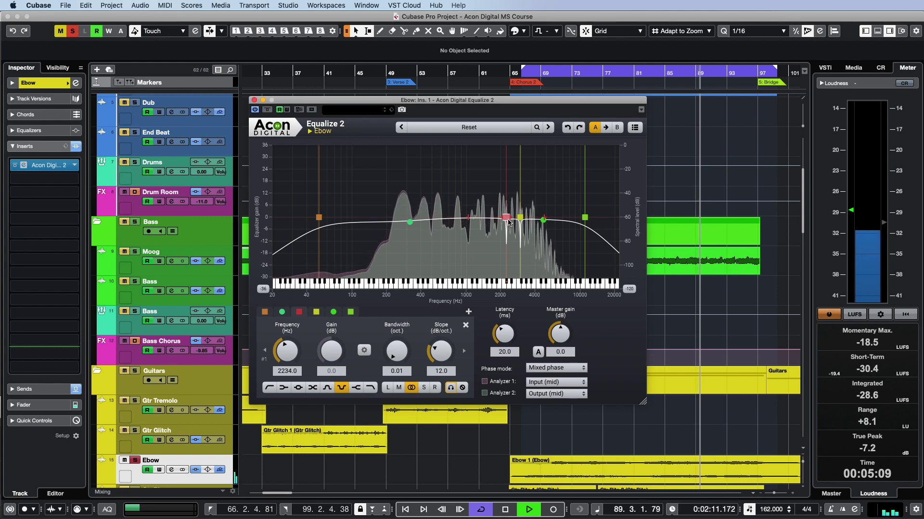
click(267, 110)
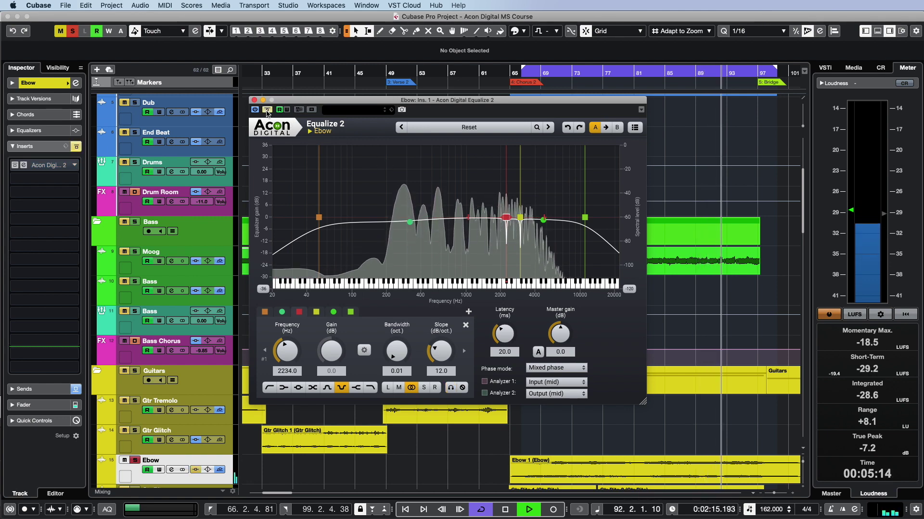
click(267, 111)
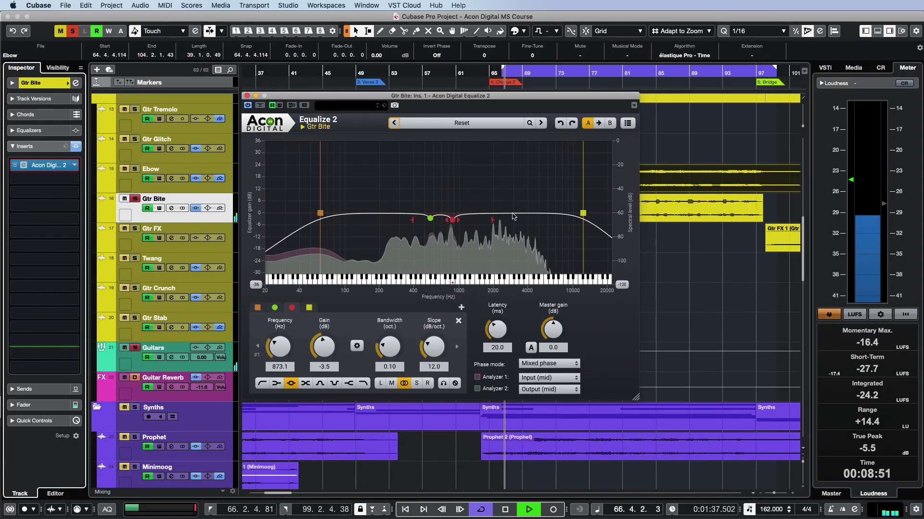
Step: Add a bell band near 2.9 kHz with gain-linked bandwidth to the Gtr Bite EQ and try gains between 19.0 dB and -14.7 dB
drag(513, 212, 513, 209)
click(291, 383)
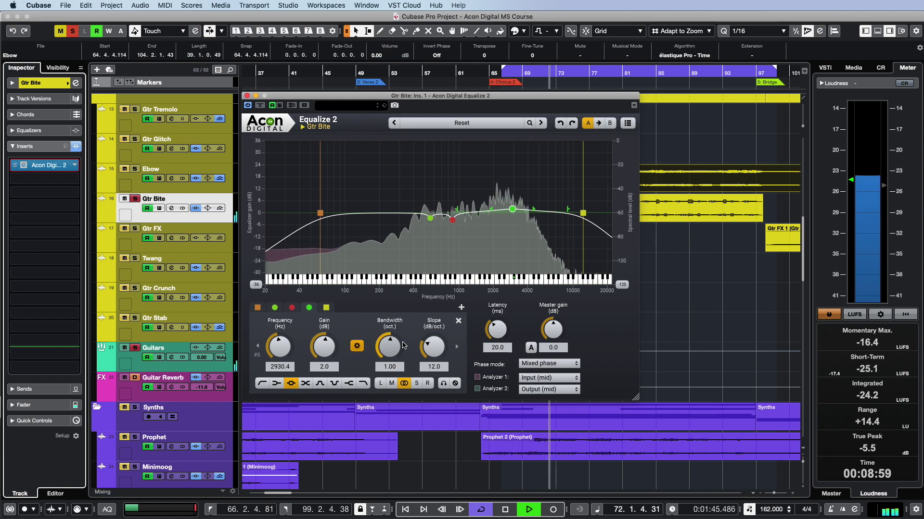
drag(511, 210, 513, 202)
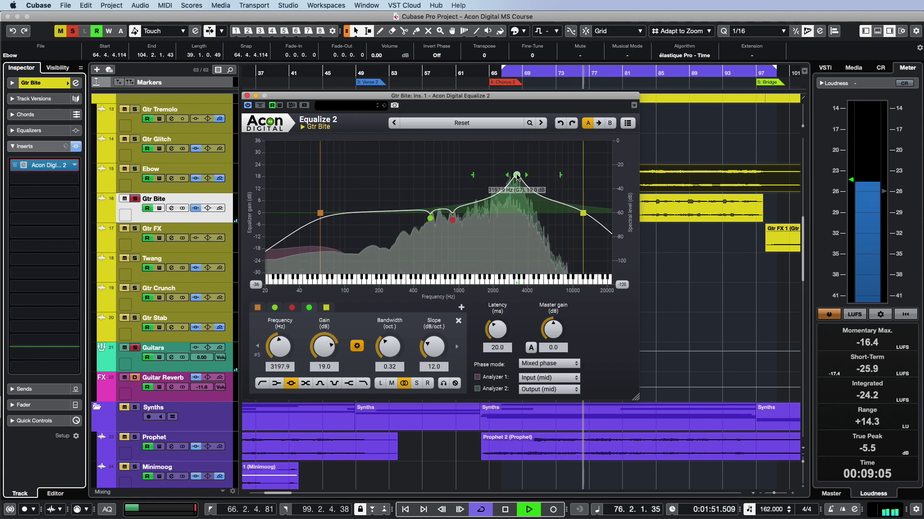
drag(517, 176, 522, 206)
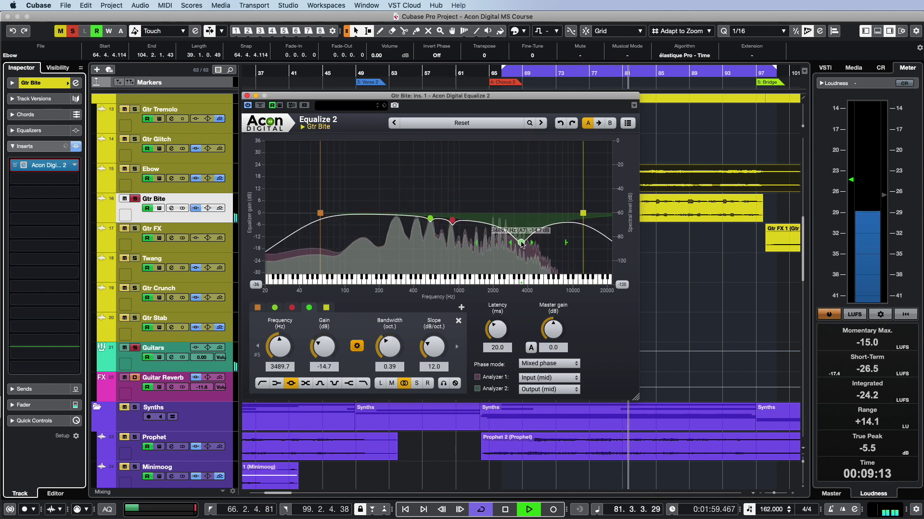
drag(525, 213, 511, 182)
scroll(512, 182, down, 1)
drag(331, 346, 332, 346)
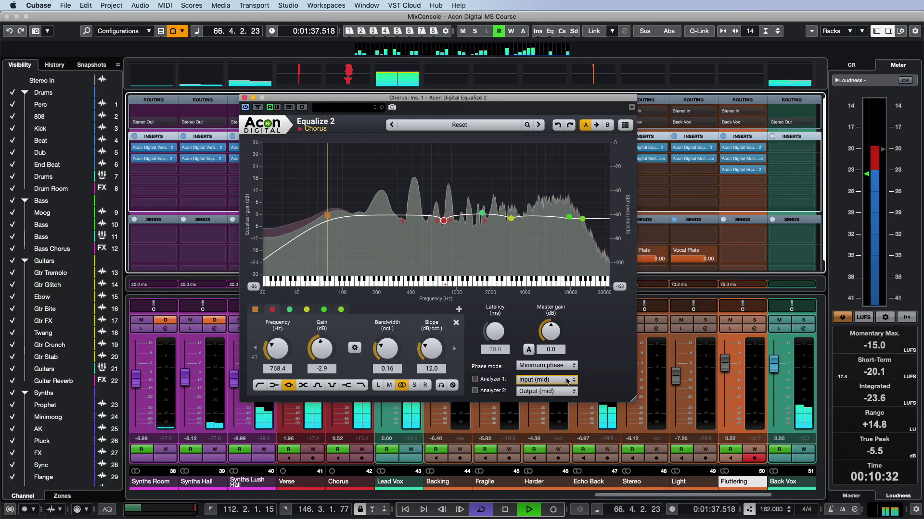
Step: Set the Chorus EQ's Analyzer 1 to Input (side) and Analyzer 2 to Output (side)
click(567, 381)
click(550, 405)
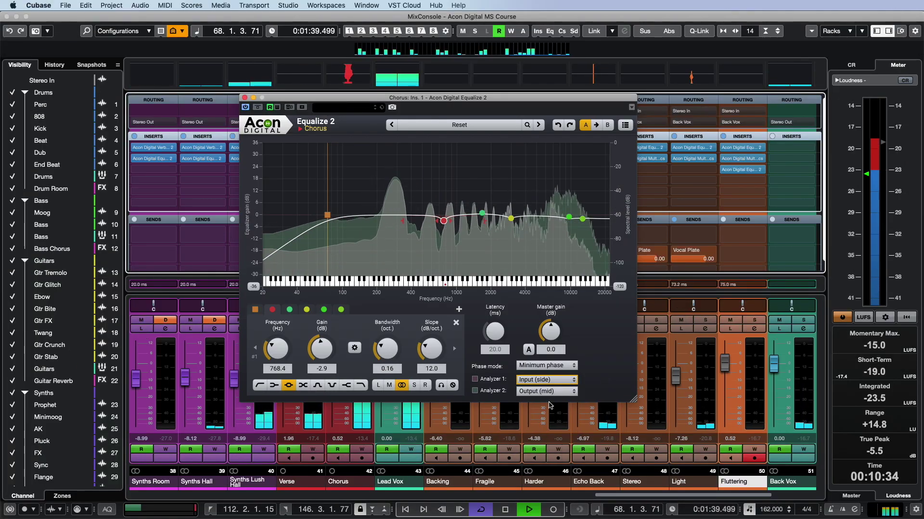
click(548, 392)
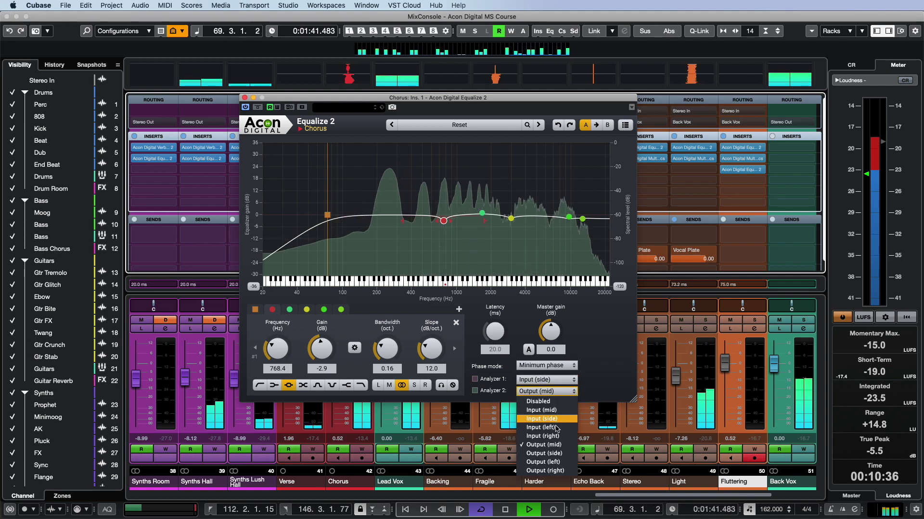
click(549, 453)
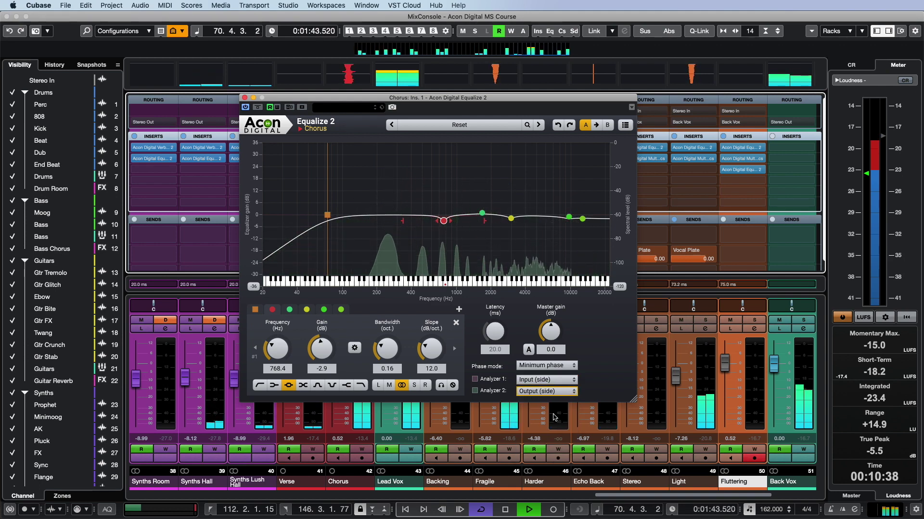
Step: Switch Analyzer 1 to Input (left) and Analyzer 2 to Output (left) on the Chorus EQ
click(546, 380)
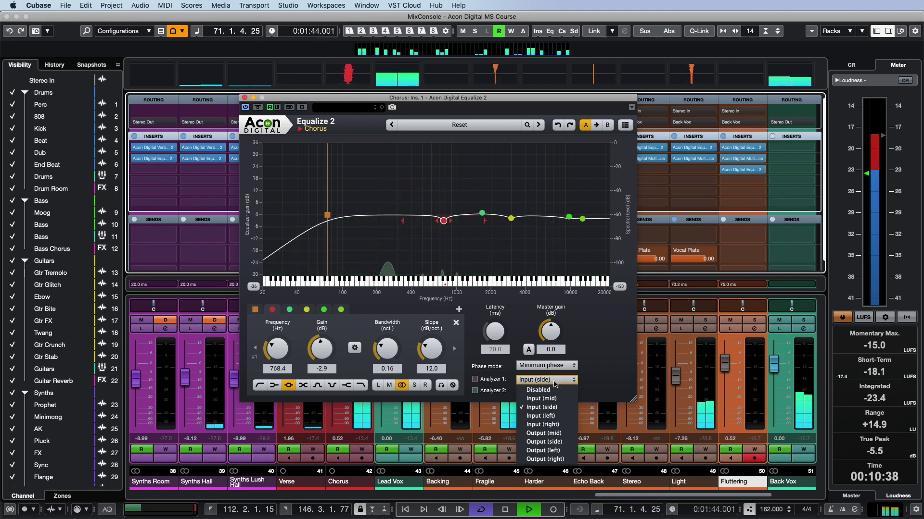
click(551, 416)
click(546, 391)
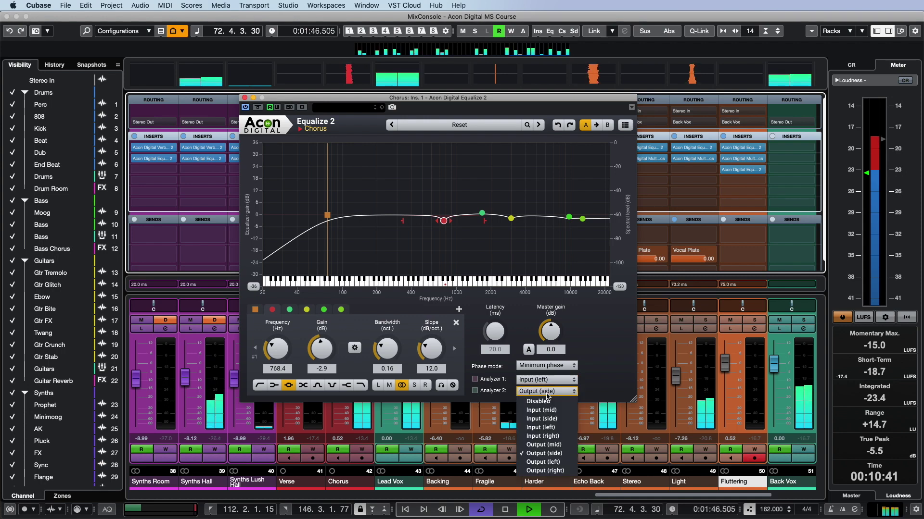
click(549, 462)
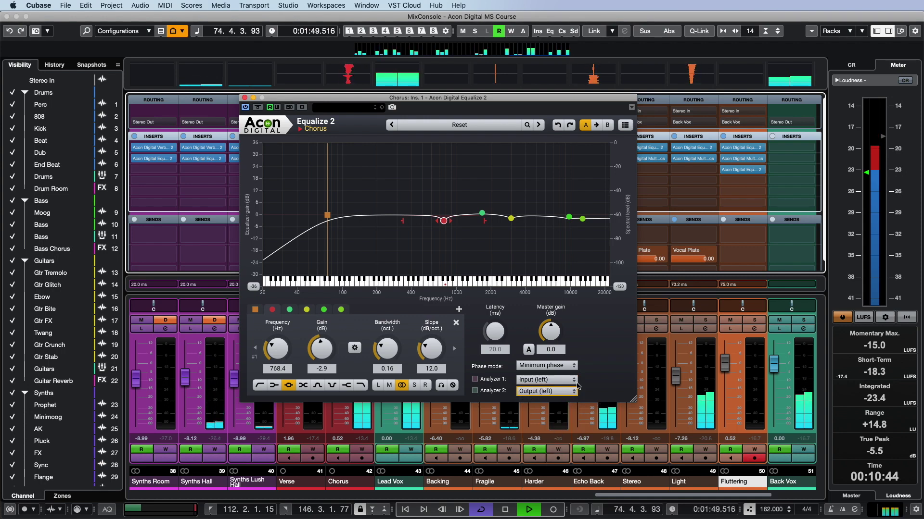
Step: Set Analyzer 1 back to Input (mid) and open the source choices of Analyzer 2
click(544, 380)
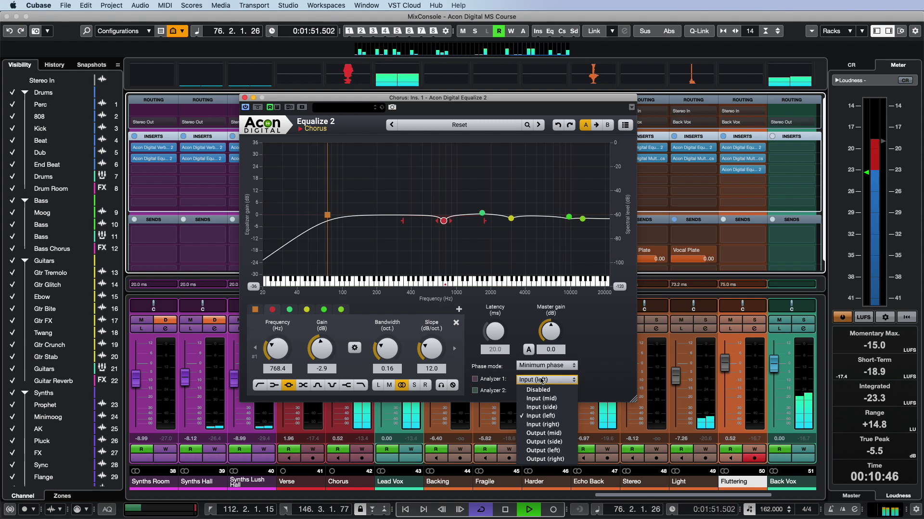
click(538, 403)
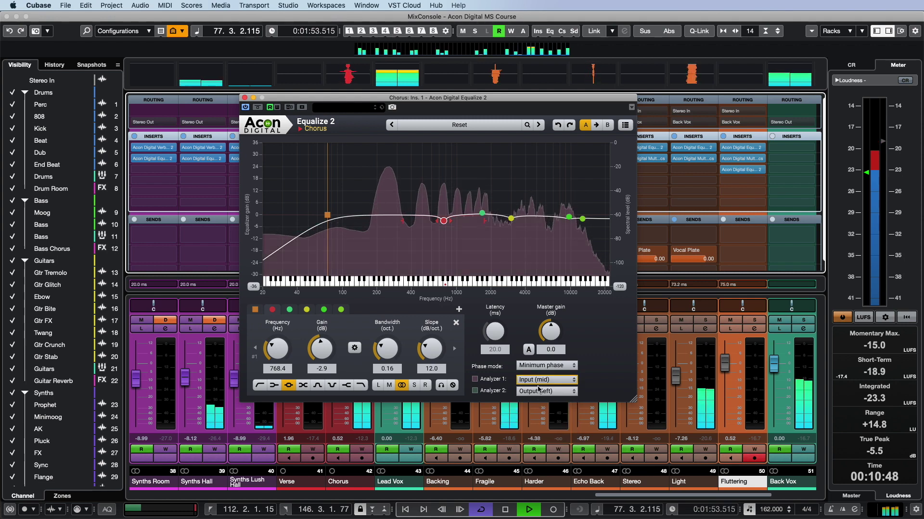
click(543, 392)
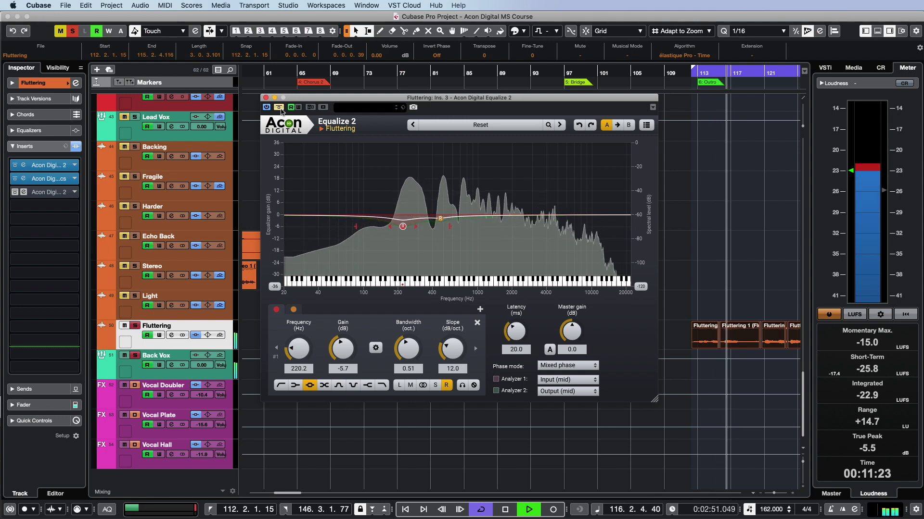
Step: Audition the Fluttering EQ's right-channel bands at 220.2 Hz and 469.6 Hz in solo and compare the track with the EQ bypassed and active
click(279, 107)
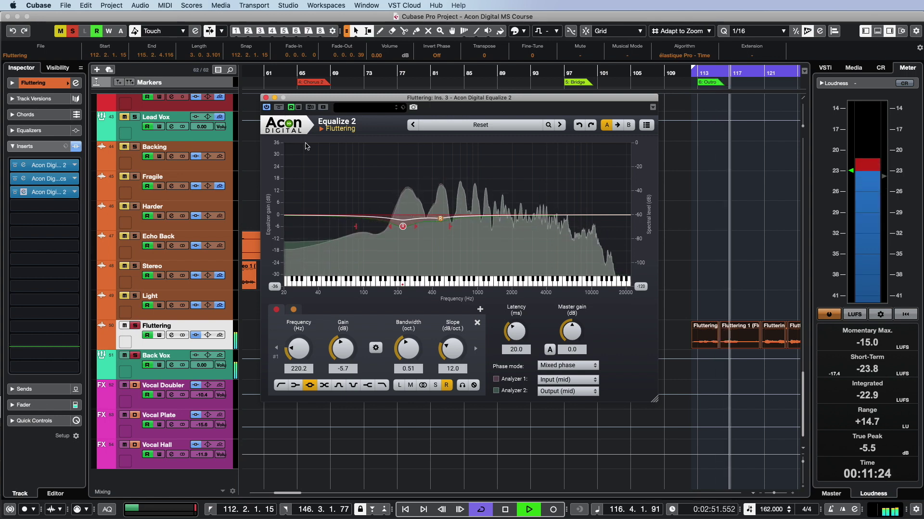
alt+click(404, 228)
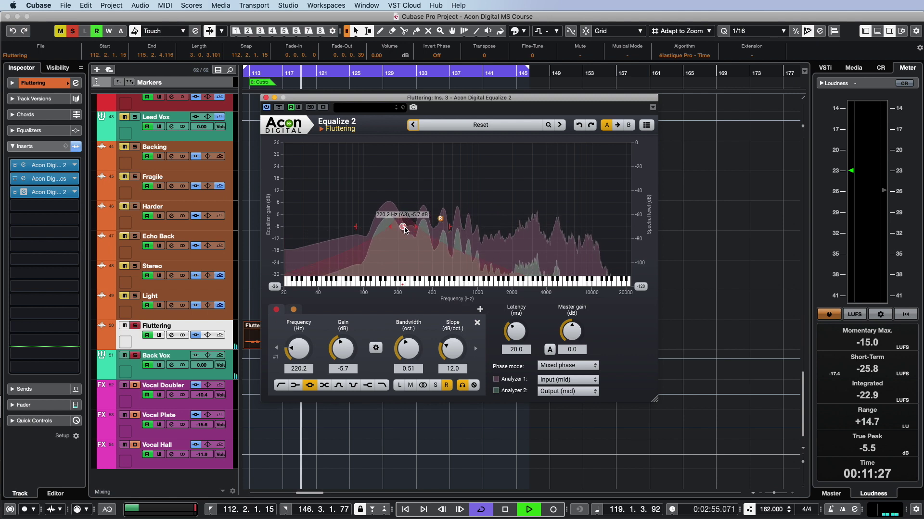
click(441, 219)
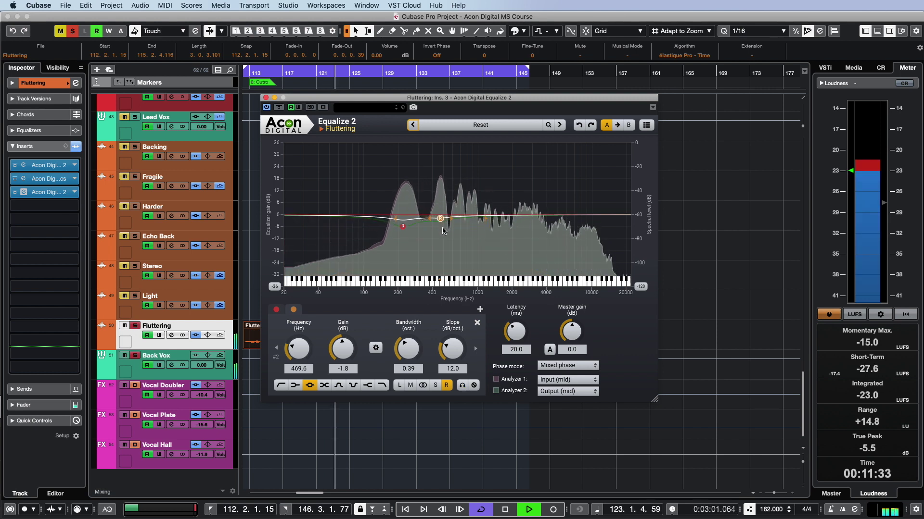
click(279, 107)
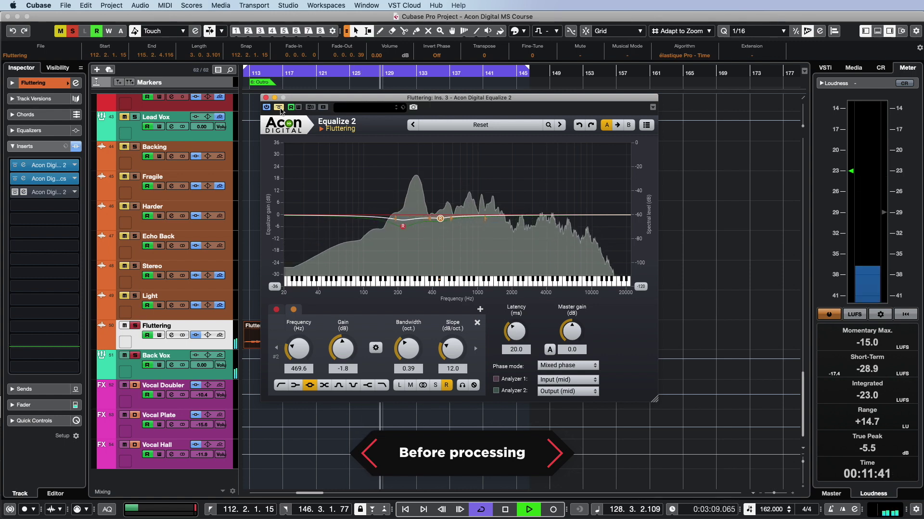
click(279, 107)
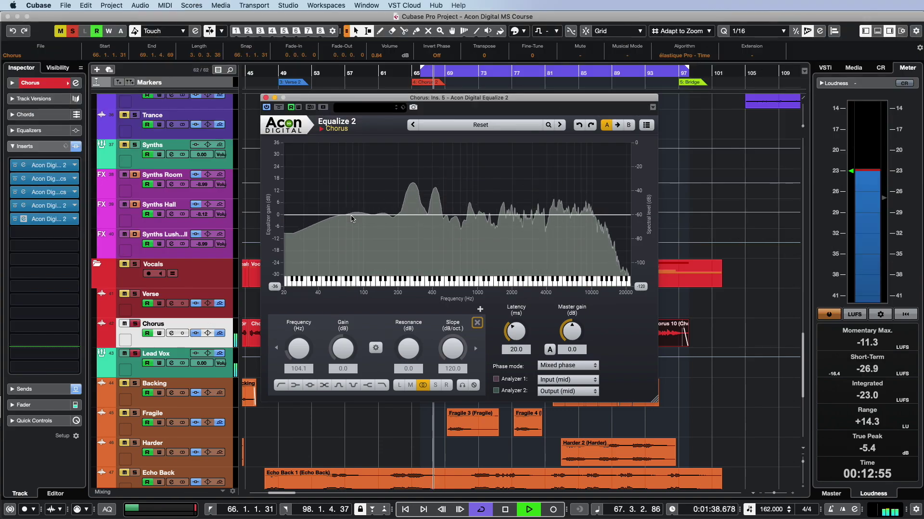
Step: Turn the Chorus EQ's band at 77.8 Hz into a low-cut filter with a slope of 120 dB/oct
click(295, 383)
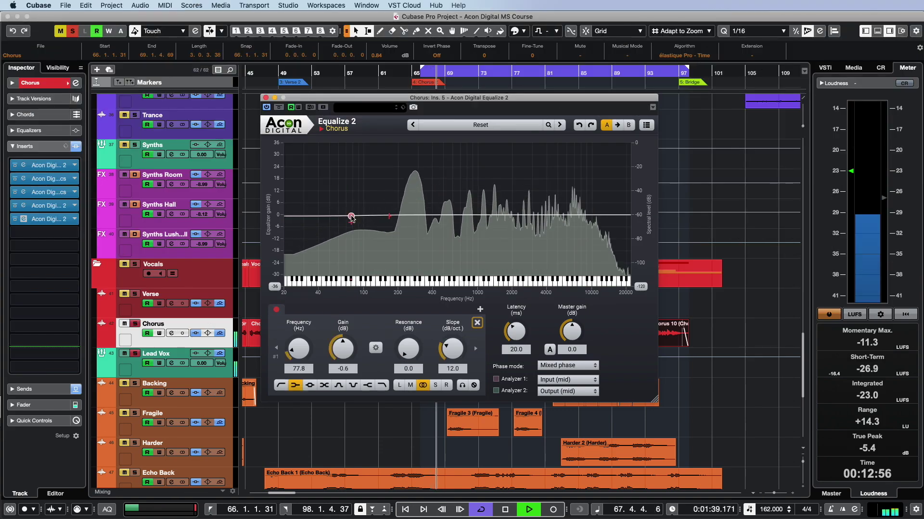
click(282, 386)
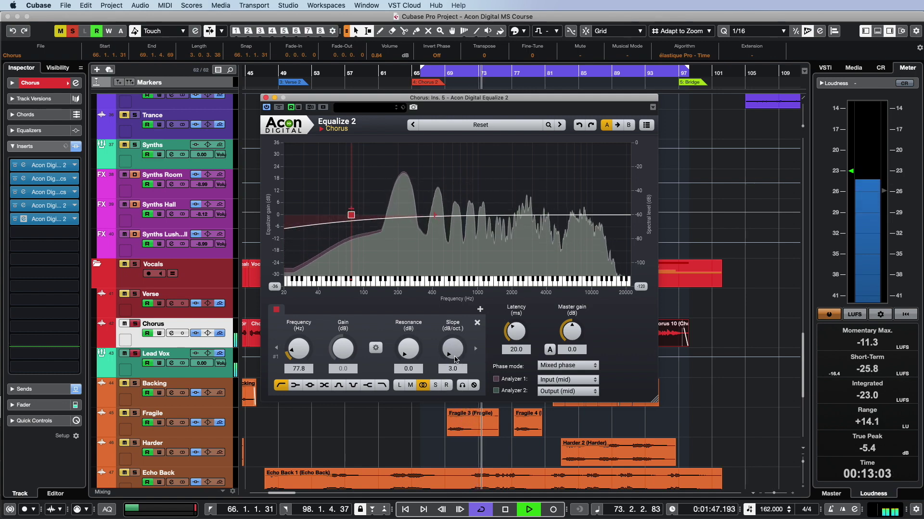
drag(455, 359, 532, 180)
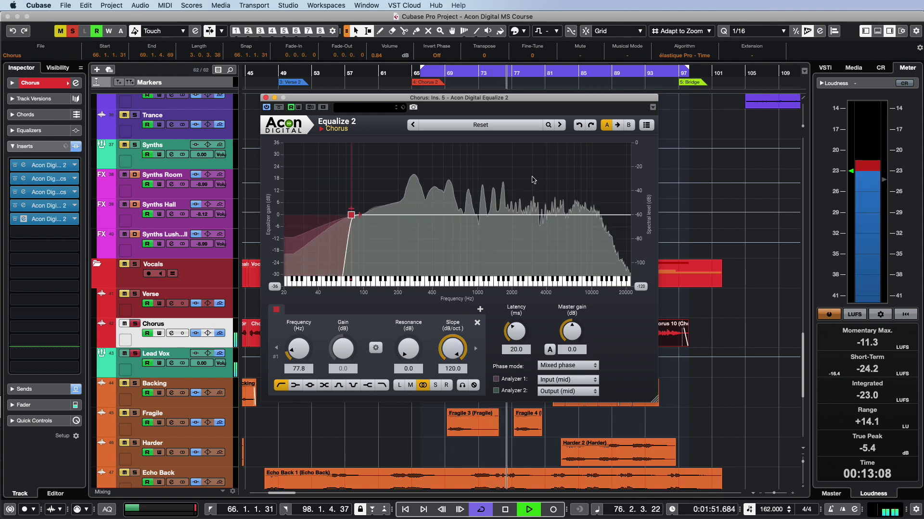
Step: Add a high shelf at 3663.1 Hz with 3.3 dB gain, 24.0 dB resonance and a 23.0 dB/oct slope
double_click(544, 216)
drag(543, 211, 543, 201)
drag(413, 345, 404, 249)
drag(347, 344, 348, 350)
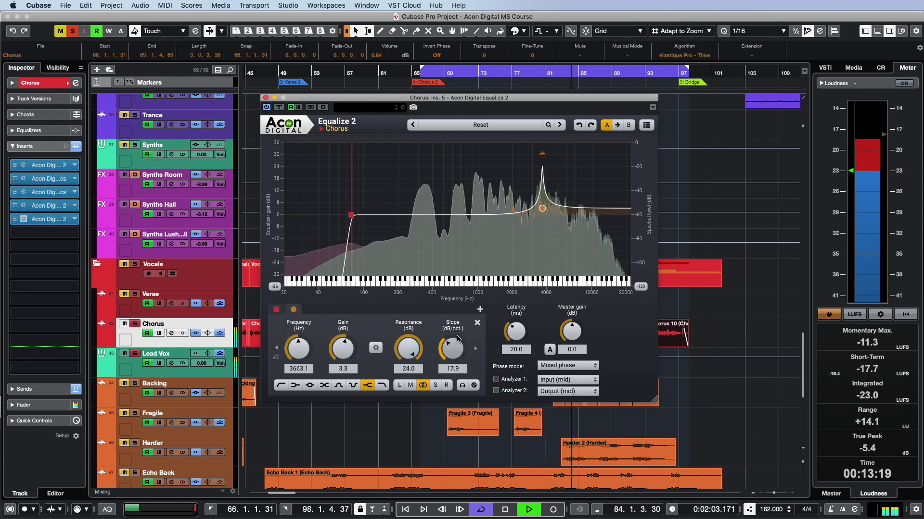
drag(458, 338, 459, 331)
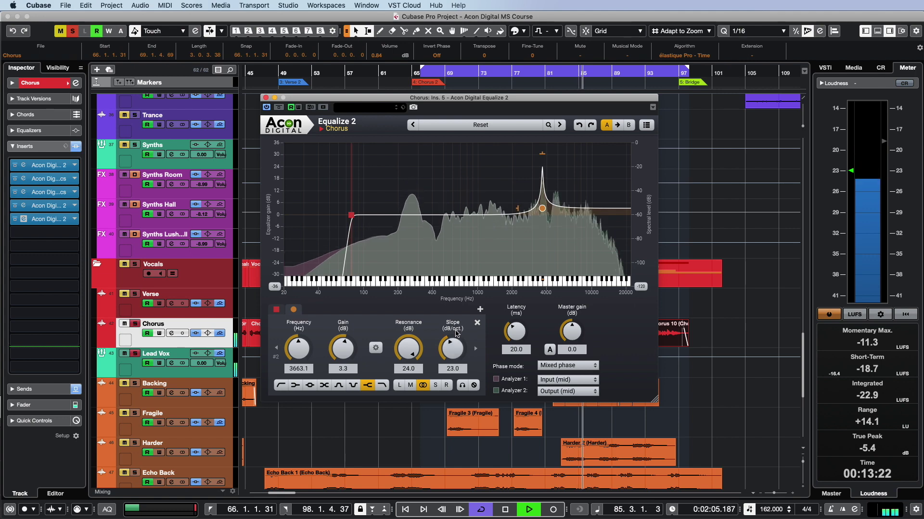
Step: Add a tilt band at 746.1 Hz with -4.9 dB gain and a 26.6 dB/oct slope
double_click(462, 213)
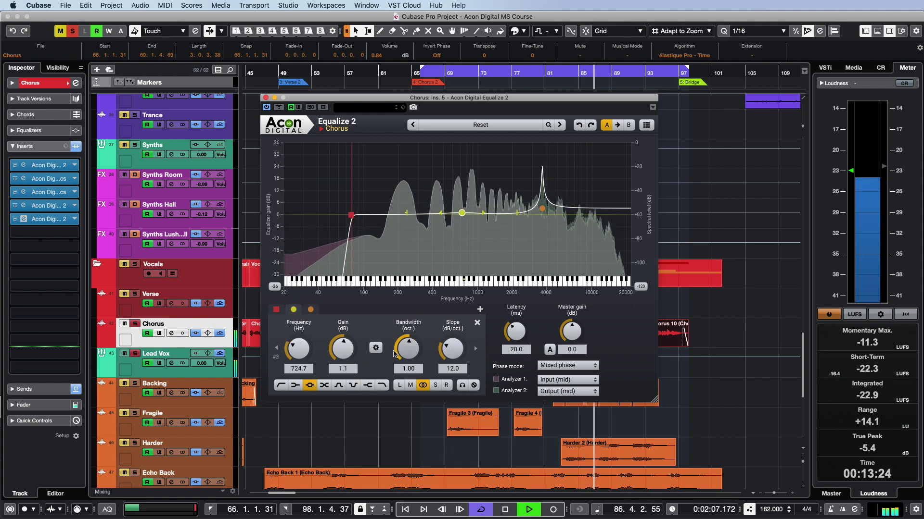
click(326, 386)
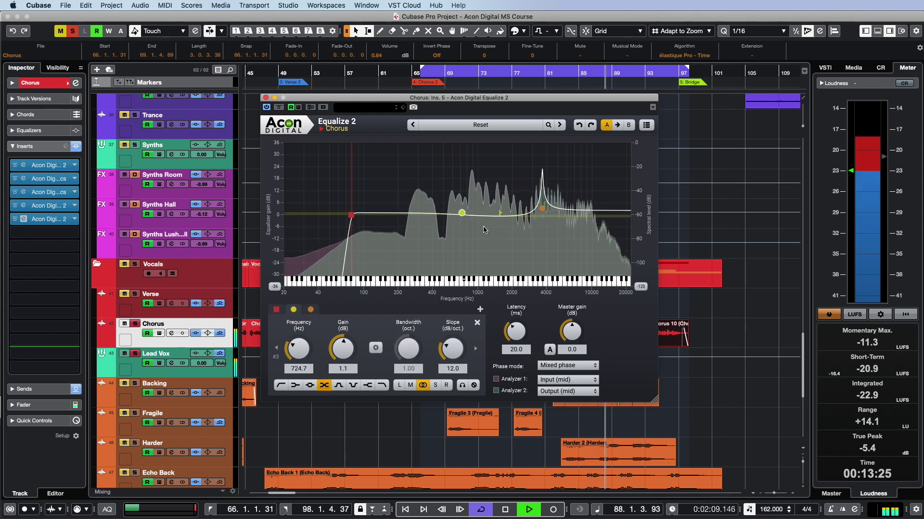
drag(463, 221, 464, 228)
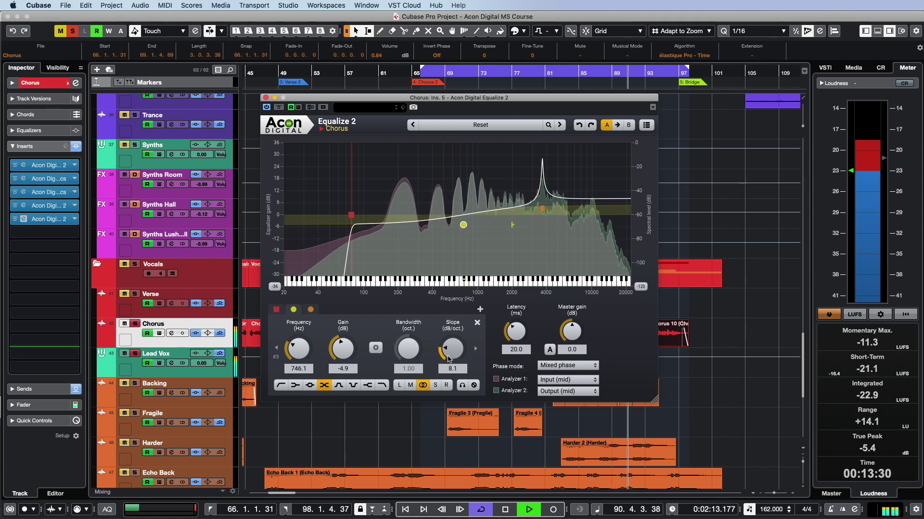
drag(446, 374, 453, 329)
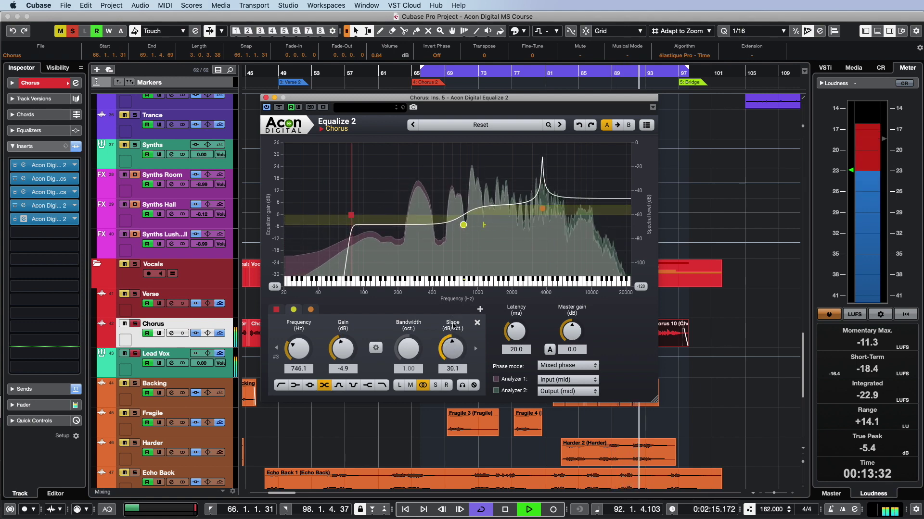
Step: Reduce the high shelf's resonance to 5.5 dB and set the low cut to 143.6 Hz with a 30.4 dB/oct slope on the side channel
click(311, 311)
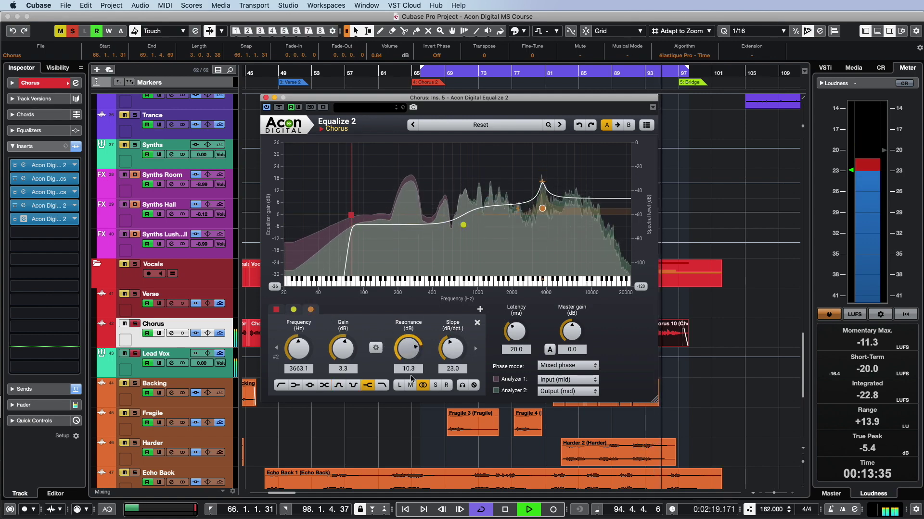
click(351, 215)
drag(298, 359, 299, 351)
scroll(299, 351, up, 1)
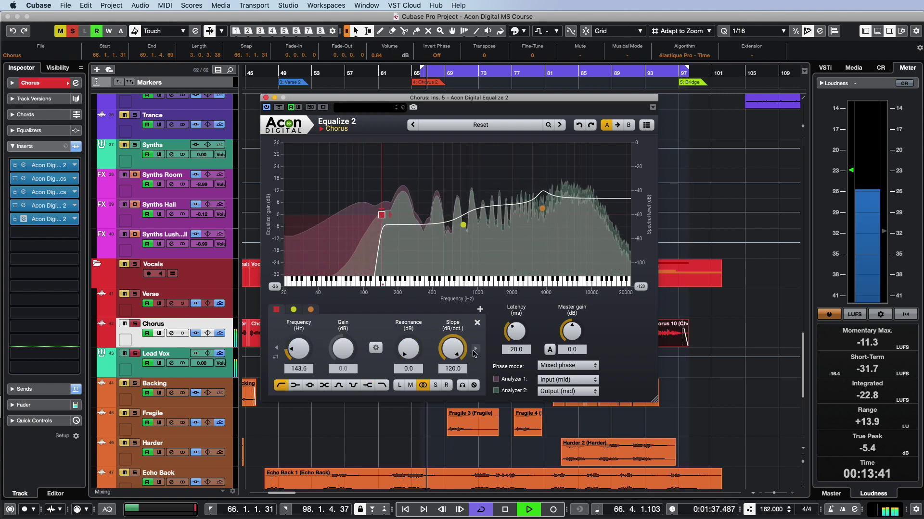
scroll(452, 351, down, 3)
drag(438, 397, 436, 408)
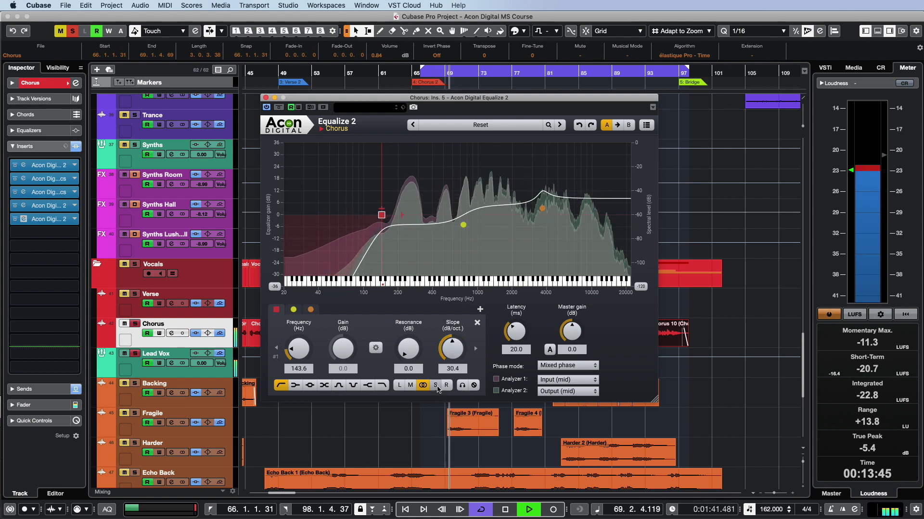
Step: Add a low shelf at 193.7 Hz with 10.4 dB gain and 1.4 dB resonance
double_click(328, 228)
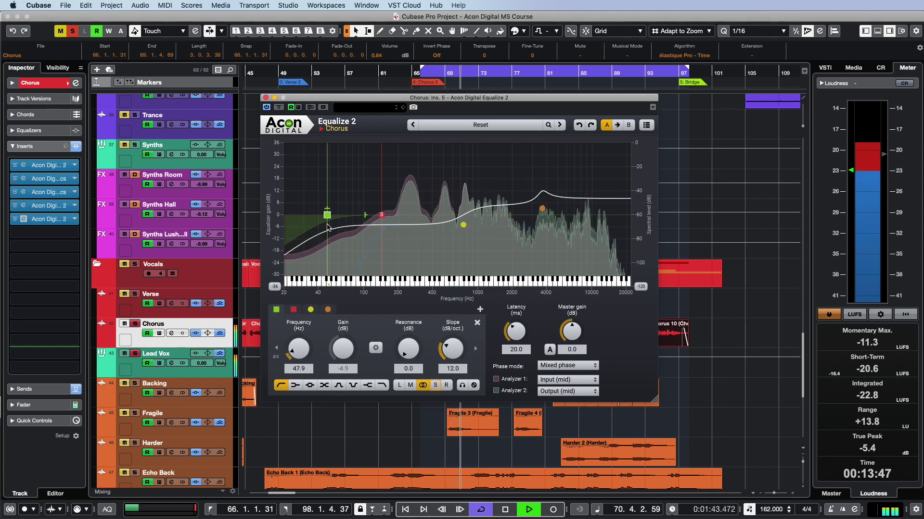
click(296, 385)
drag(371, 203, 395, 195)
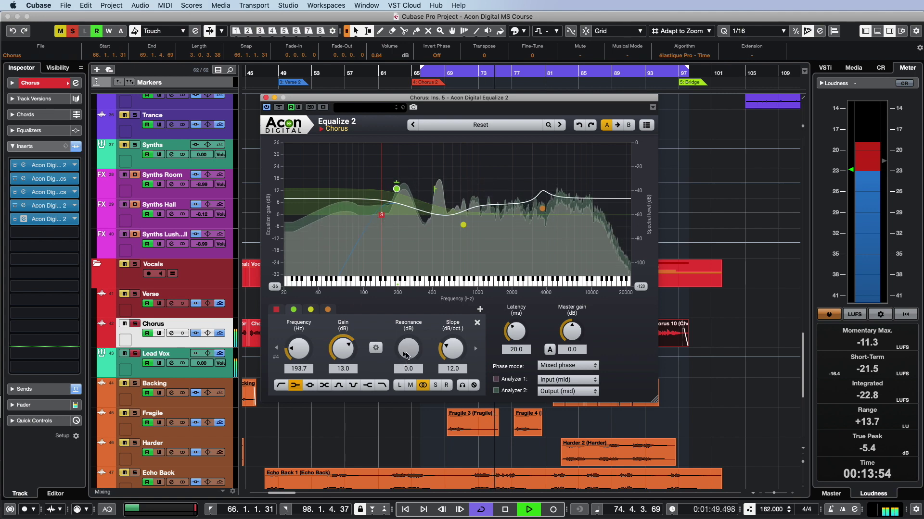
drag(412, 332, 413, 311)
drag(352, 351, 352, 352)
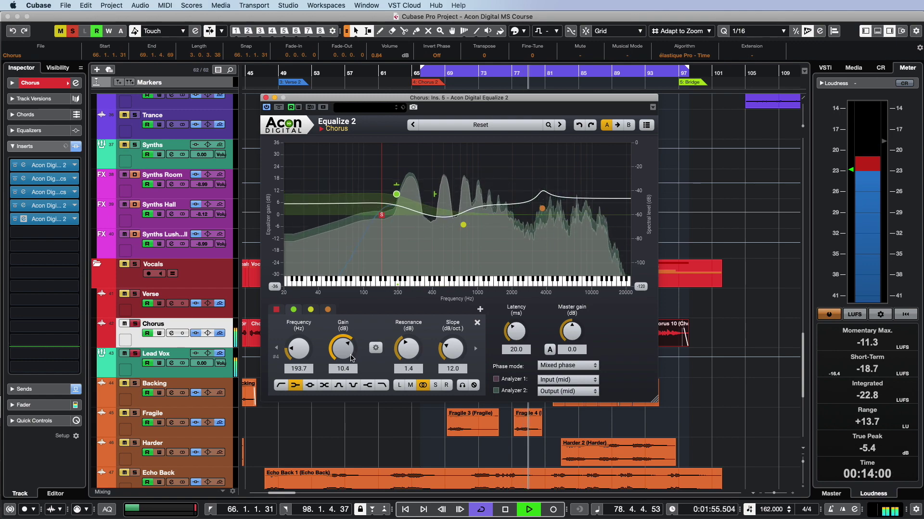